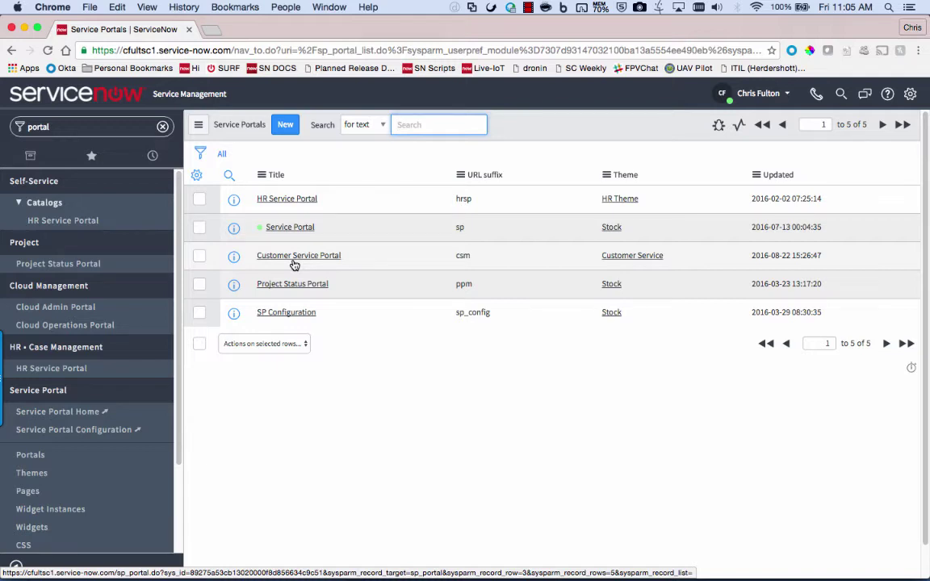
Open the Branding Editor from the Service Portal Configuration page
{"action": "left_click", "coordinate": [87, 430]}
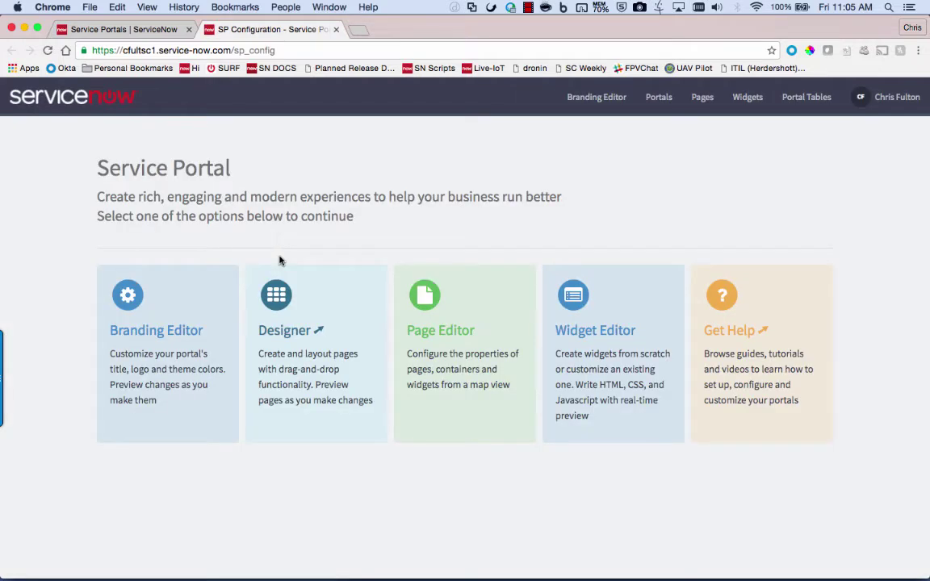
{"action": "left_click", "coordinate": [159, 337]}
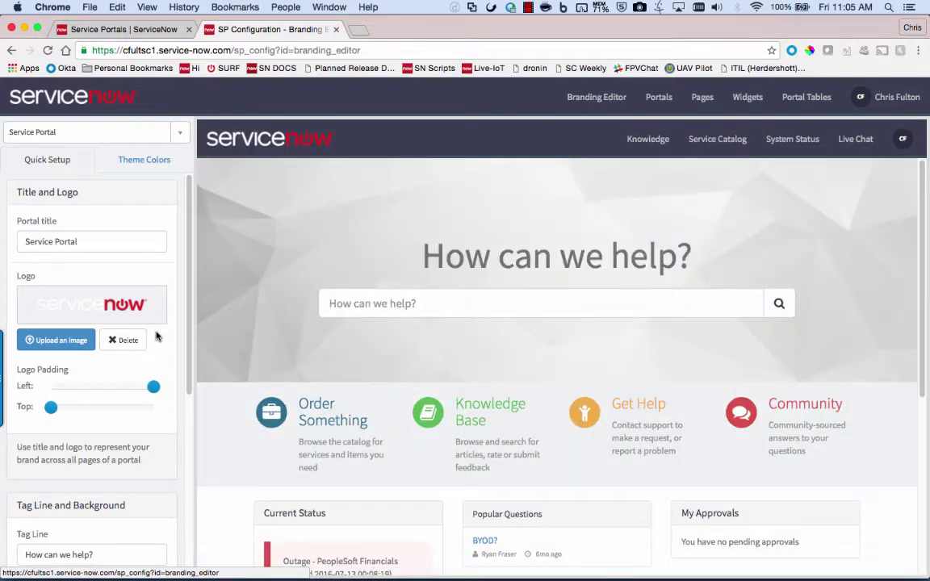
Preview the HR Service Portal's branding and return to the Service Portal
{"action": "left_click", "coordinate": [180, 135]}
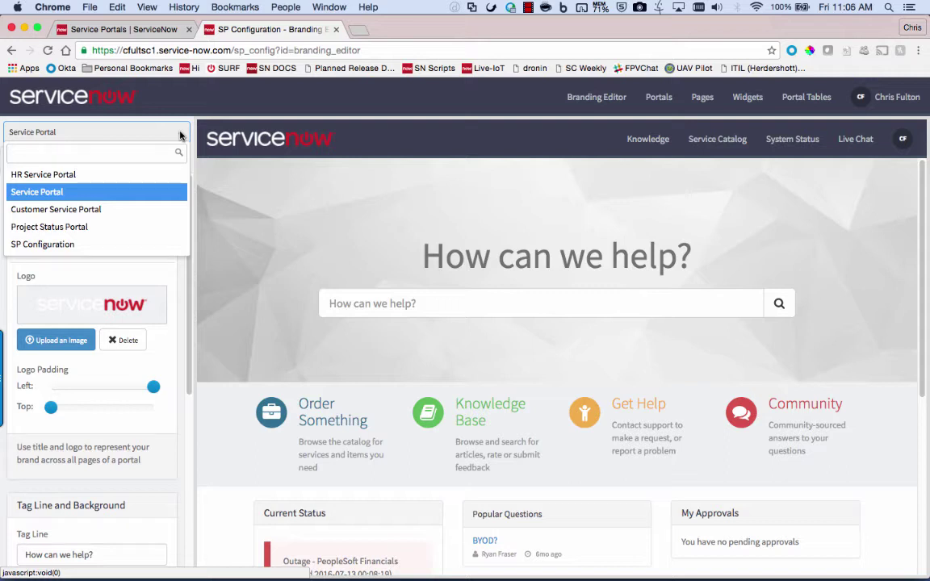
{"action": "left_click", "coordinate": [129, 178]}
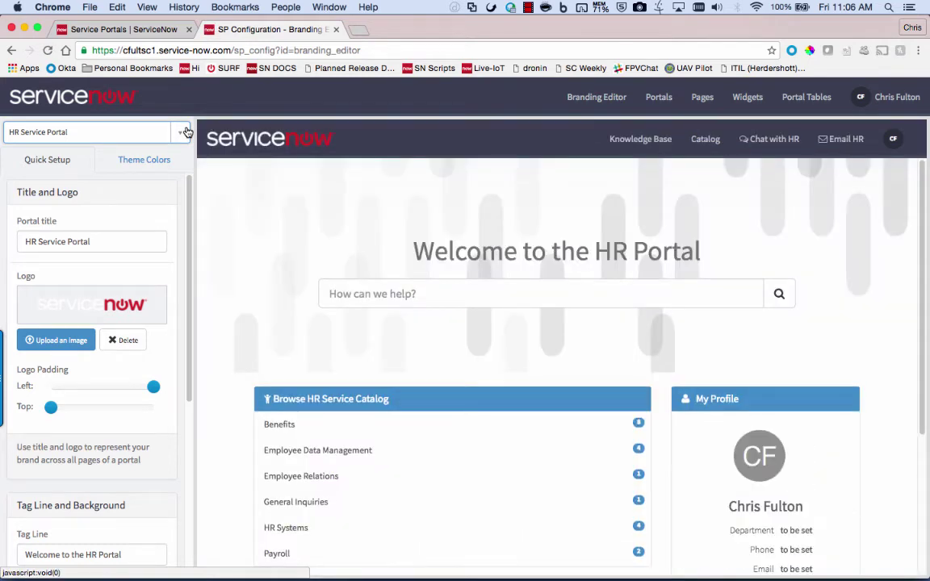
{"action": "left_click", "coordinate": [184, 131]}
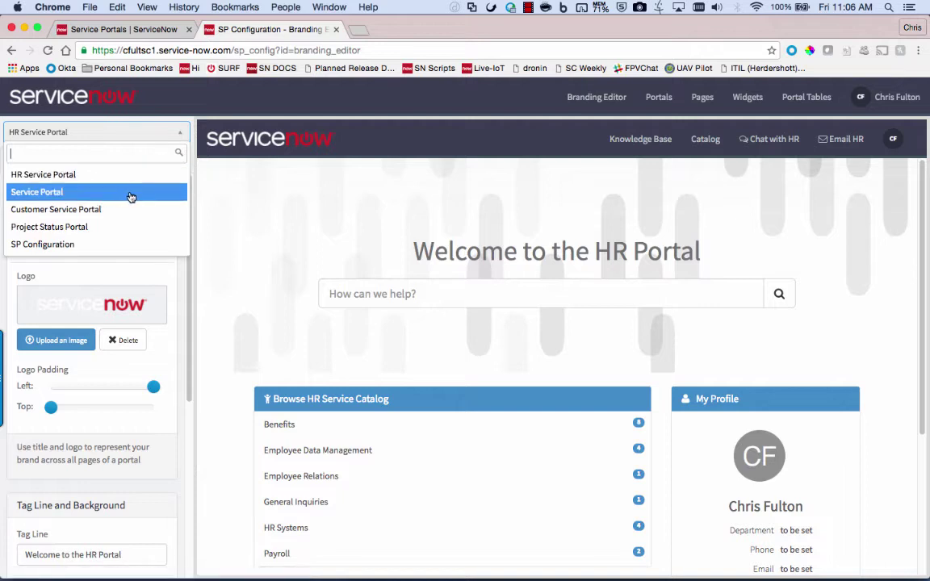
{"action": "left_click", "coordinate": [129, 197]}
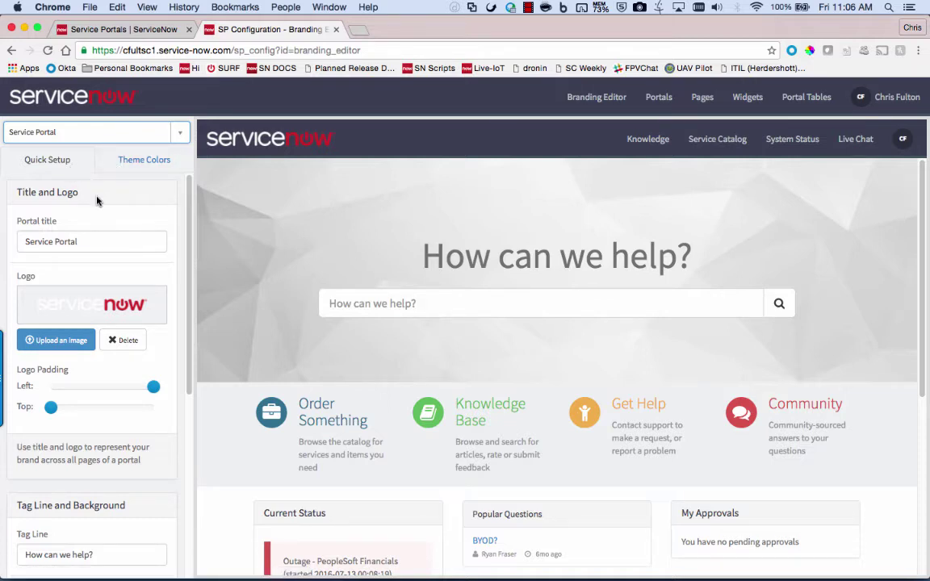
Change the portal title to "My Service Portal"
{"action": "left_click", "coordinate": [92, 239]}
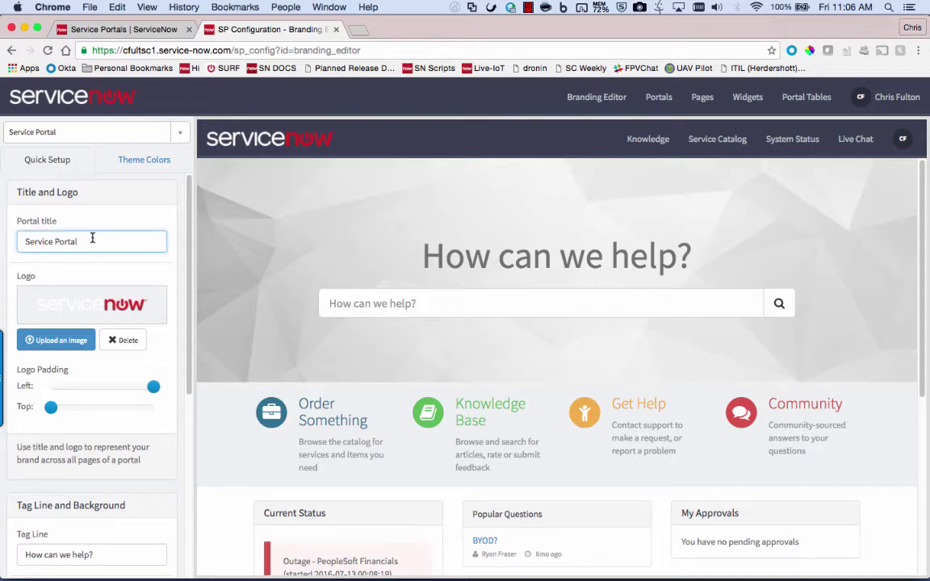
{"action": "triple_click", "coordinate": [92, 239]}
{"action": "type", "text": "My Service Portal"}
{"action": "left_click", "coordinate": [78, 218]}
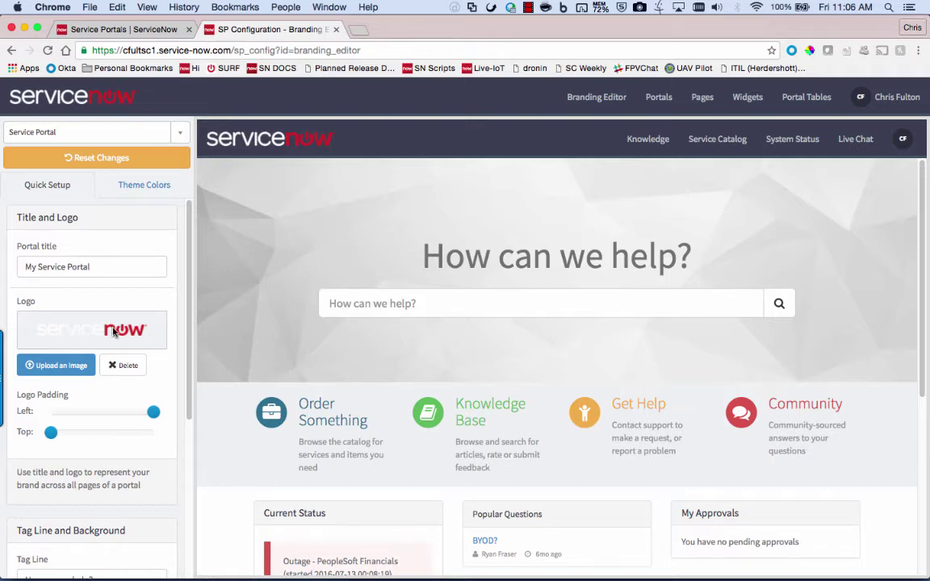
Upload MyLogo.png from the "SP - youtube" folder as the portal logo
{"action": "left_click", "coordinate": [69, 368]}
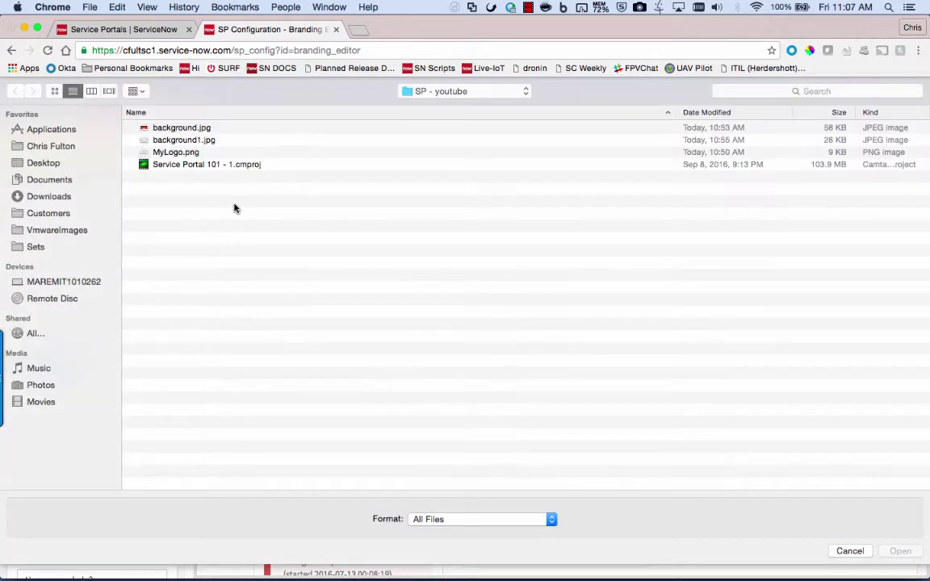
{"action": "left_click", "coordinate": [188, 152]}
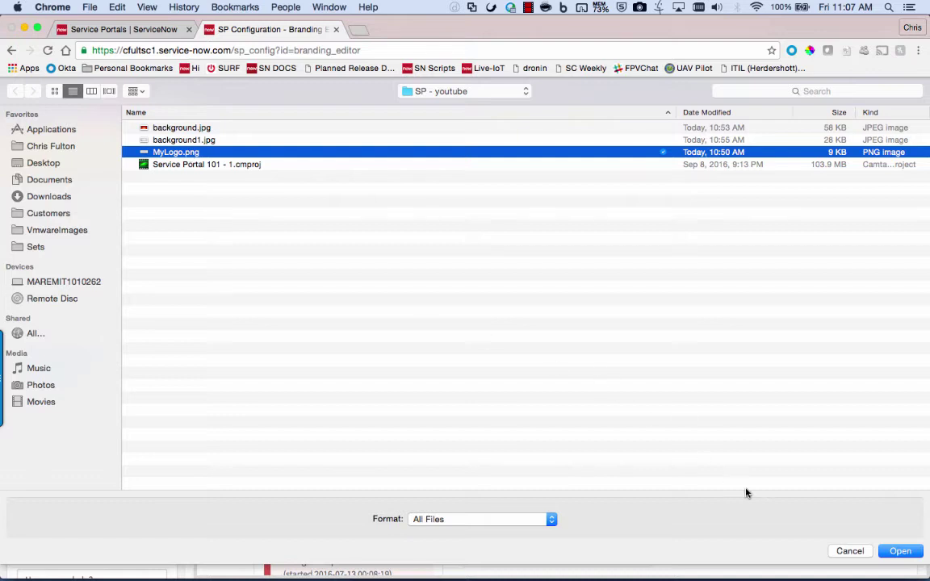
{"action": "left_click", "coordinate": [898, 552]}
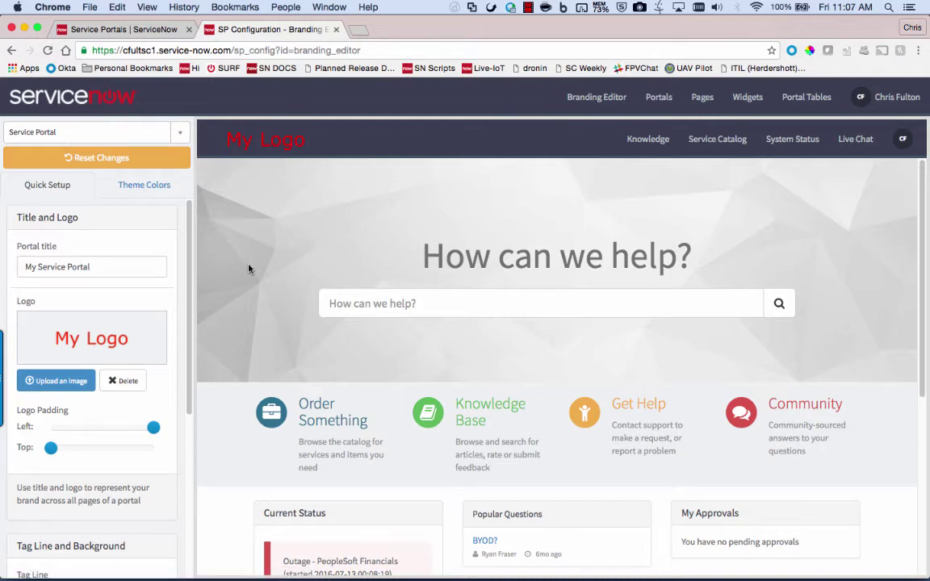
Reduce the logo's left padding to about 70% of the slider range
{"action": "scroll", "coordinate": [249, 269], "scroll_direction": "down", "scroll_amount": 2}
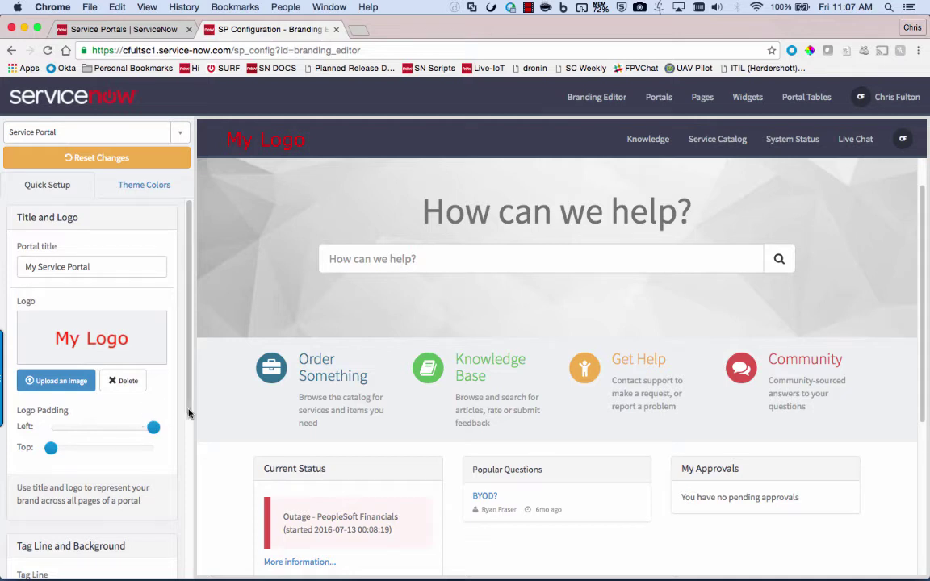
{"action": "mouse_move", "coordinate": [148, 432]}
{"action": "left_click_drag", "start_coordinate": [148, 432], "coordinate": [124, 432]}
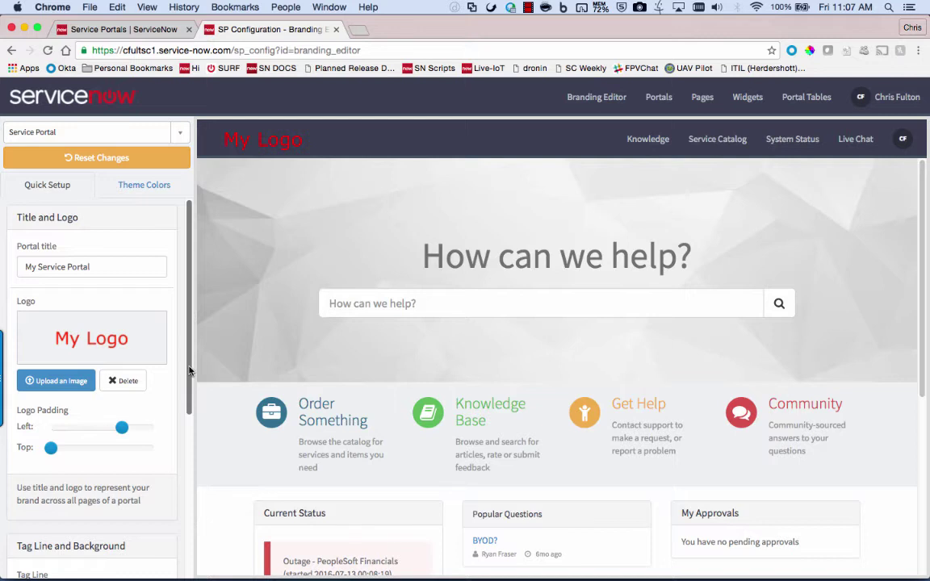
Set the homepage tag line to "Can we help you?"
{"action": "scroll", "coordinate": [184, 404], "scroll_direction": "down", "scroll_amount": 6}
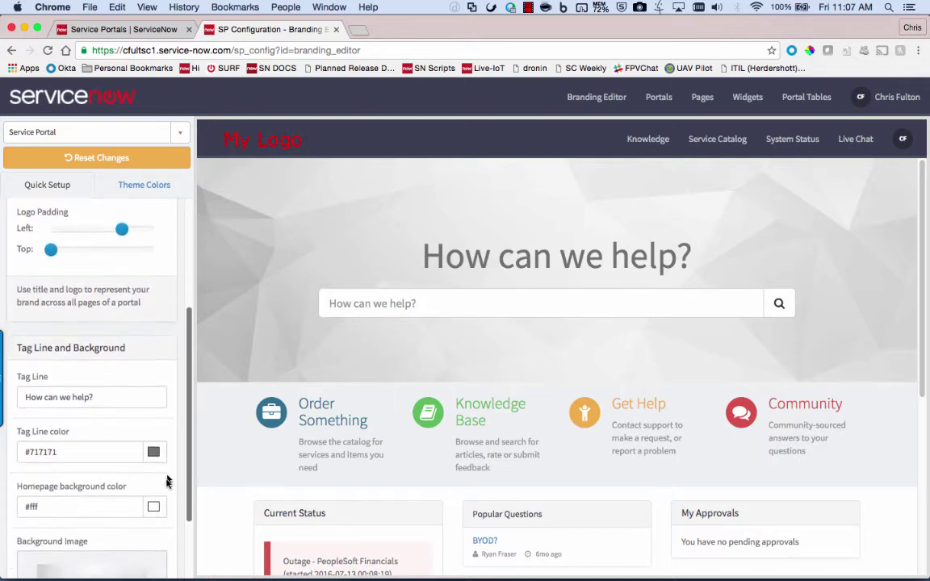
{"action": "scroll", "coordinate": [166, 503], "scroll_direction": "down", "scroll_amount": 2}
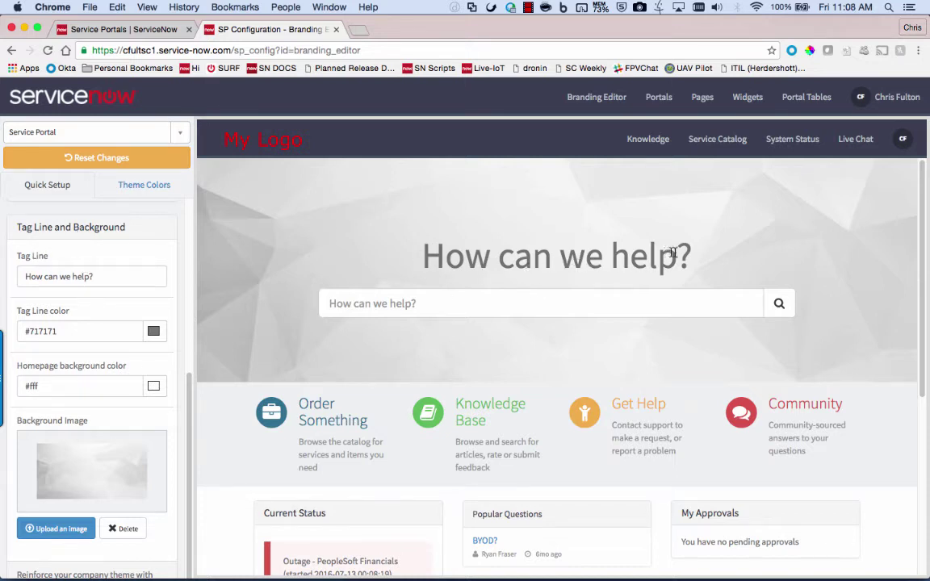
{"action": "left_click", "coordinate": [106, 273]}
{"action": "left_click_drag", "start_coordinate": [106, 273], "coordinate": [3, 276]}
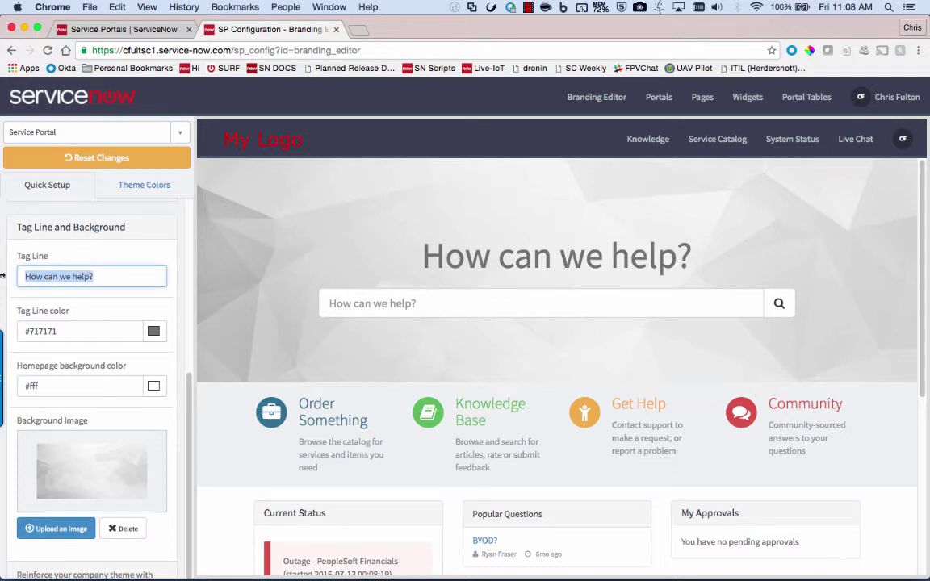
{"action": "type", "text": "Can we hel"}
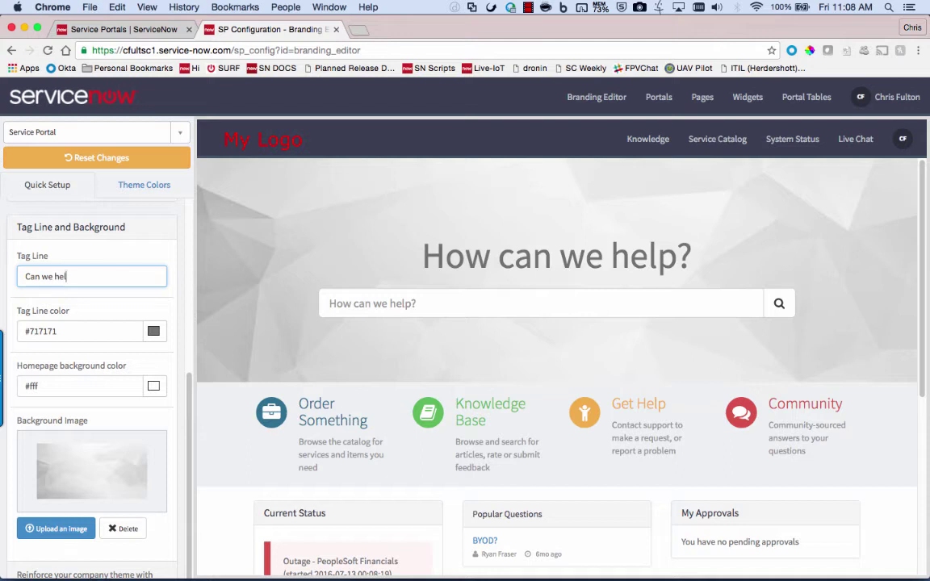
{"action": "type", "text": "p you?"}
Replace the homepage tag line with "Search here..."
{"action": "triple_click", "coordinate": [96, 280]}
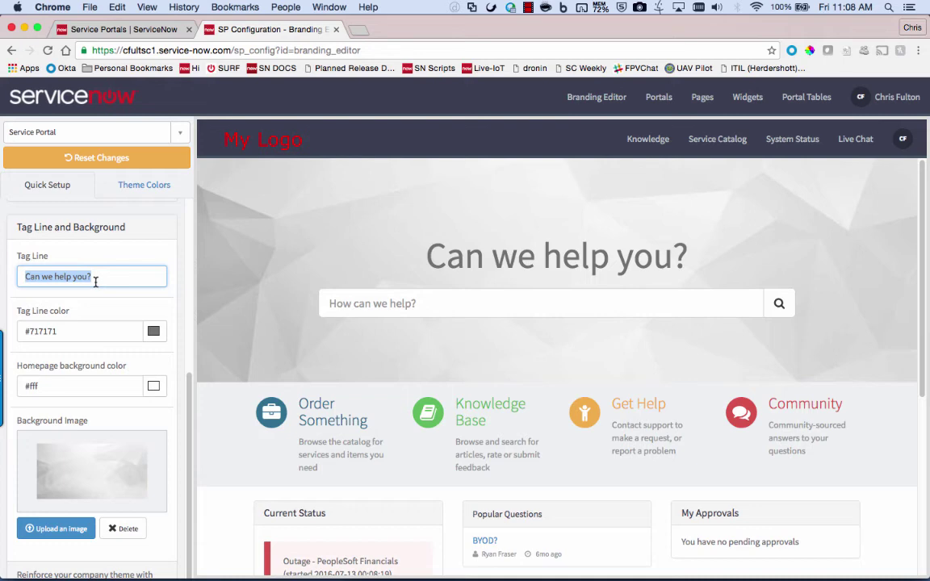
{"action": "type", "text": "Service"}
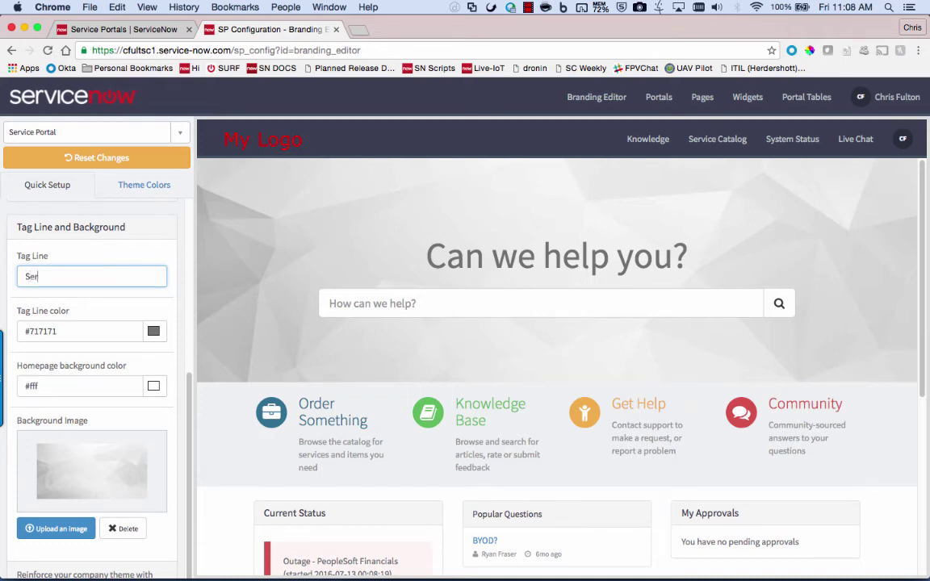
{"action": "key", "text": "BackSpace"}
{"action": "key", "text": "BackSpace"}
{"action": "key", "text": "BackSpace"}
{"action": "key", "text": "BackSpace"}
{"action": "key", "text": "BackSpace"}
{"action": "type", "text": "arch here.."}
{"action": "left_click", "coordinate": [120, 259]}
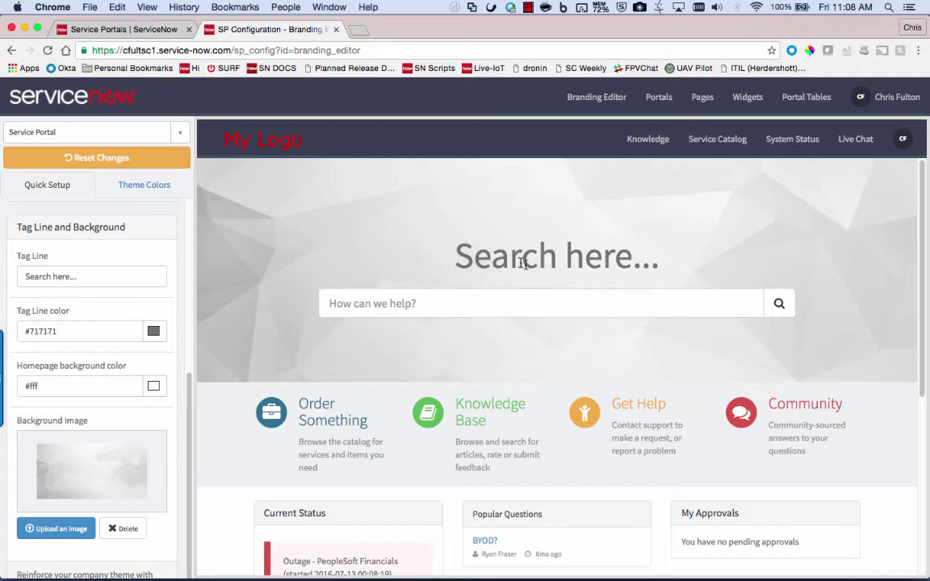
Set the tag line color to the red #f60404
{"action": "left_click", "coordinate": [153, 331]}
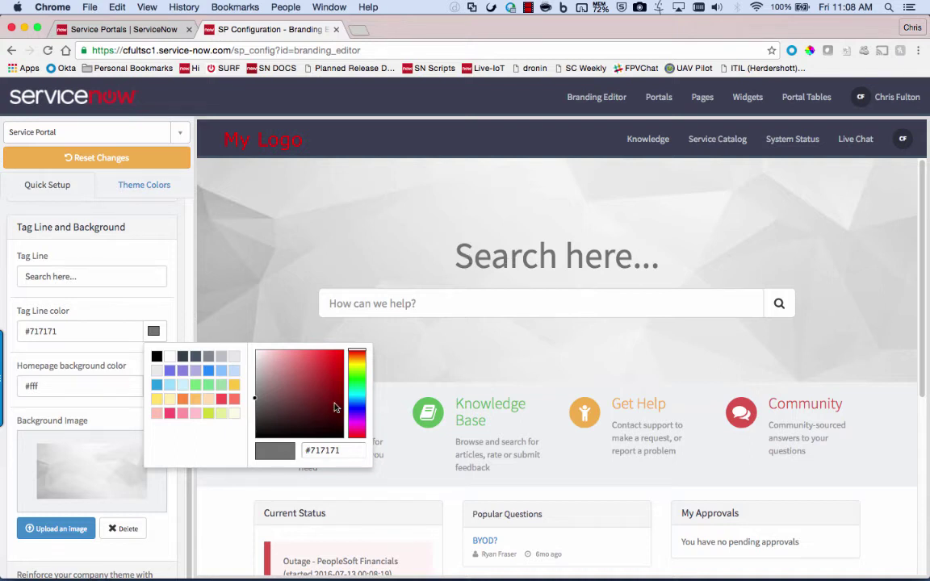
{"action": "left_click", "coordinate": [356, 437]}
{"action": "left_click_drag", "start_coordinate": [357, 437], "coordinate": [357, 434]}
{"action": "left_click", "coordinate": [357, 438]}
{"action": "left_click", "coordinate": [342, 355]}
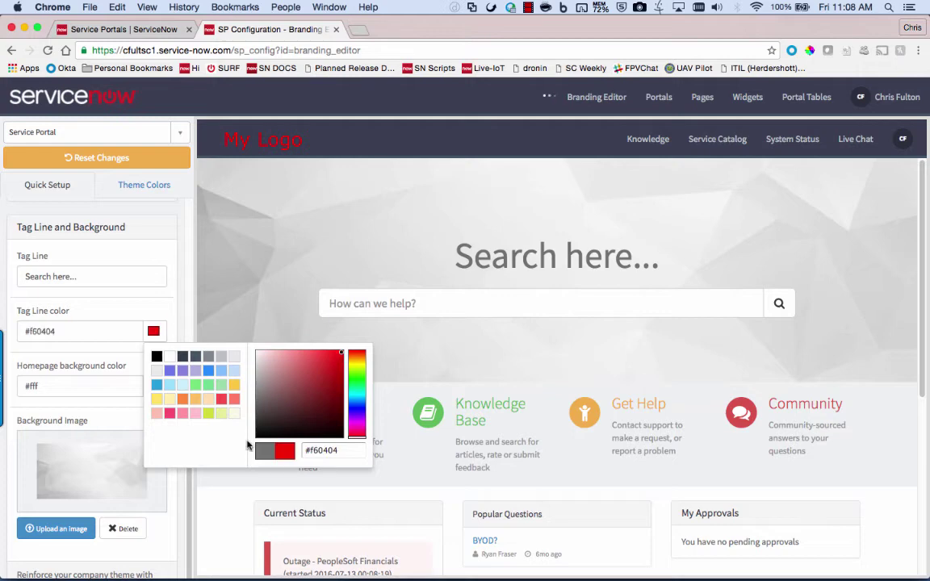
{"action": "left_click", "coordinate": [179, 312]}
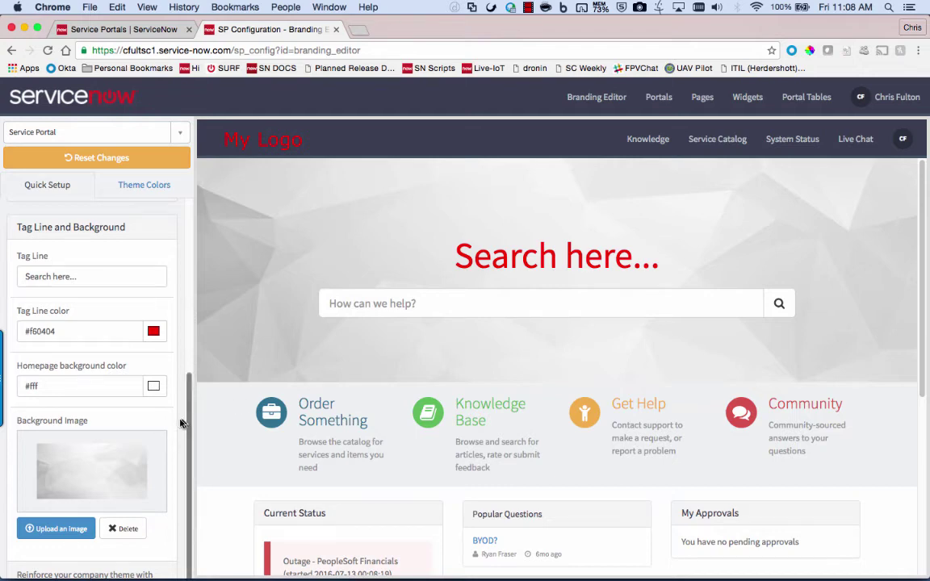
Upload background.jpg from the "SP - youtube" folder as the homepage background image
{"action": "scroll", "coordinate": [170, 424], "scroll_direction": "down", "scroll_amount": 1}
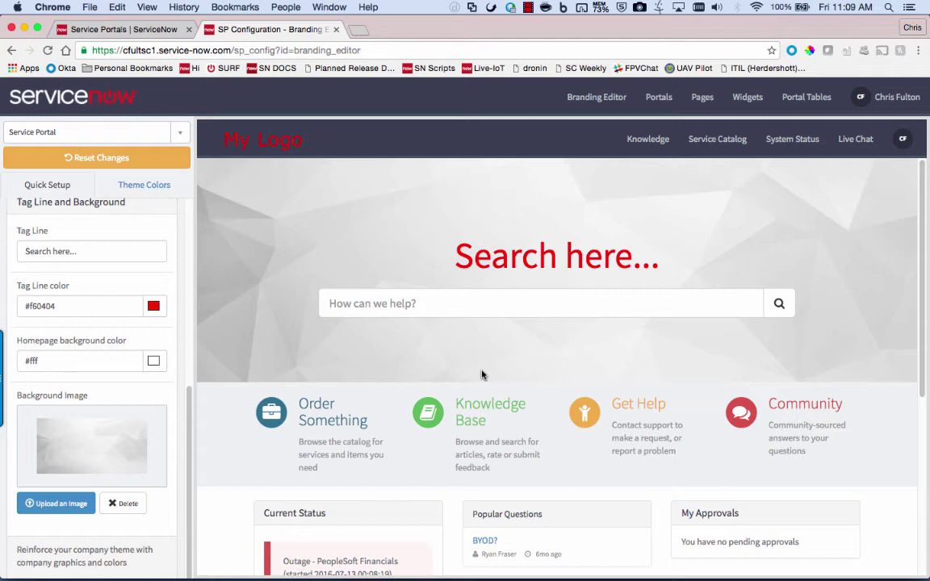
{"action": "left_click", "coordinate": [54, 504]}
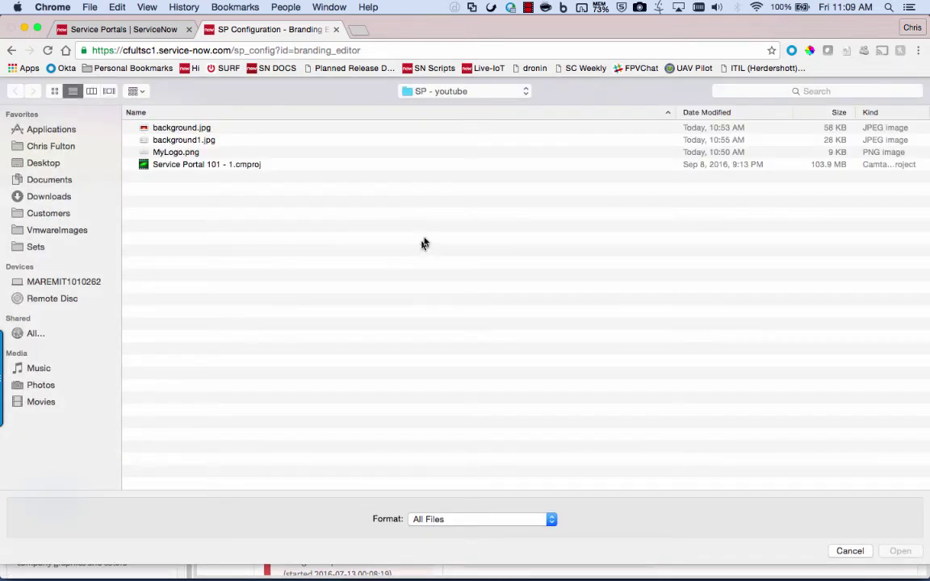
{"action": "left_click", "coordinate": [187, 128]}
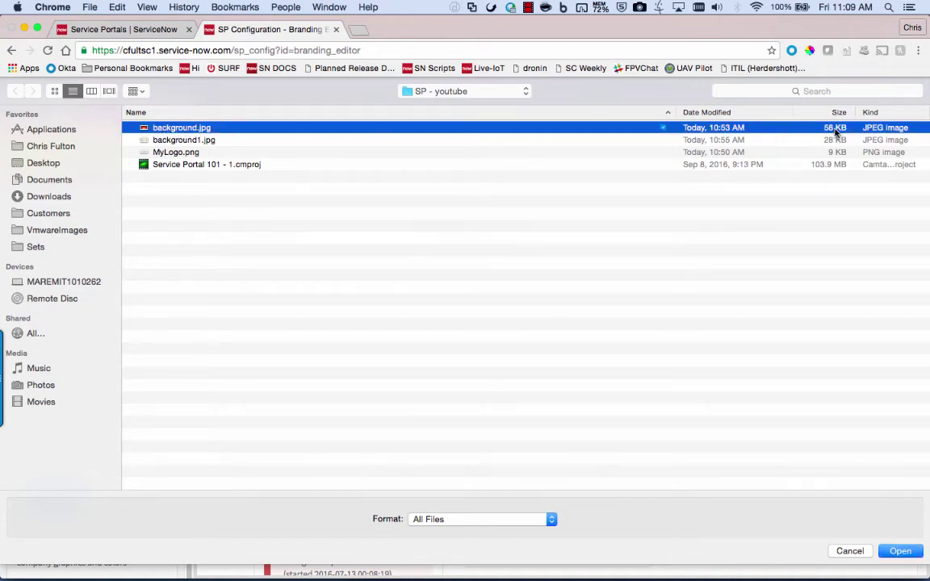
{"action": "left_click", "coordinate": [901, 552]}
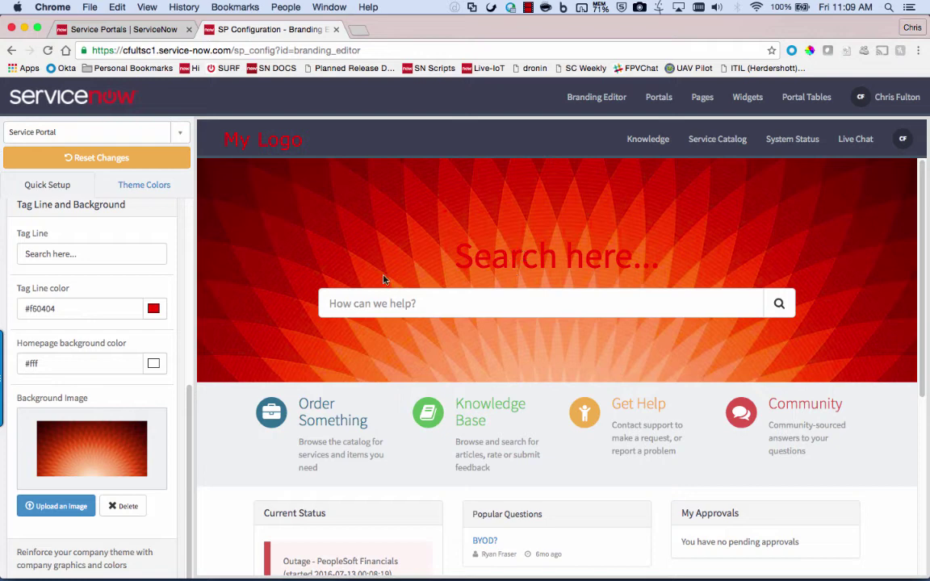
Change the tag line color to the yellow preset #ffe366
{"action": "left_click", "coordinate": [153, 308]}
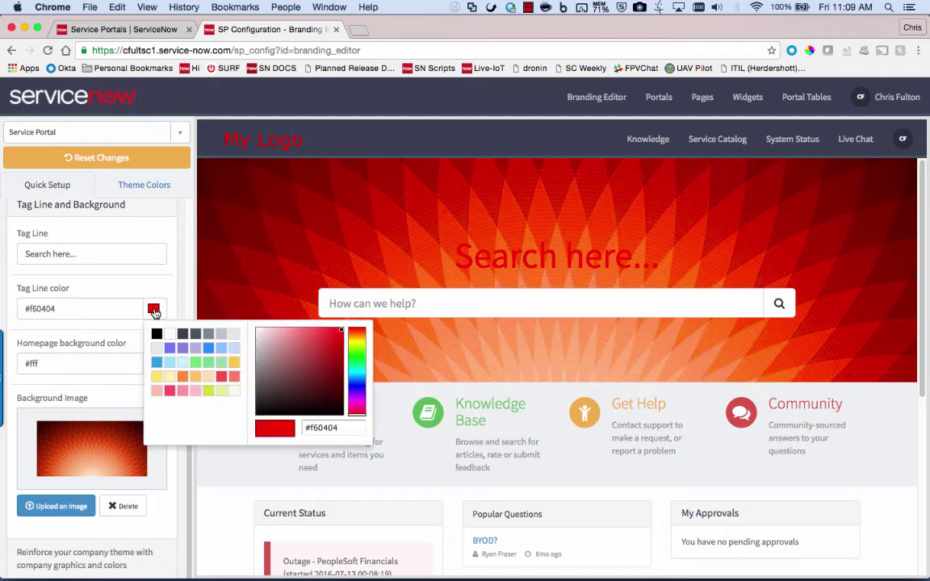
{"action": "left_click", "coordinate": [157, 378]}
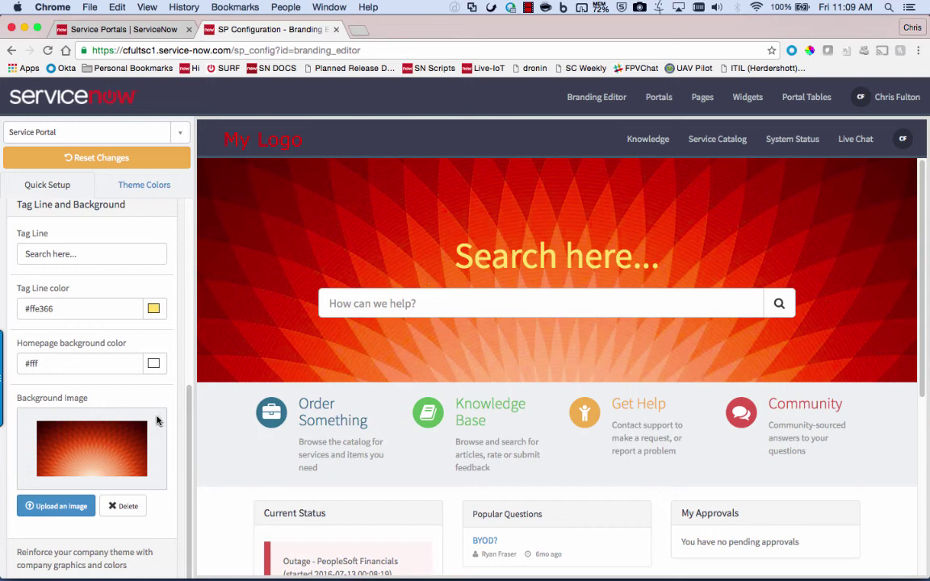
In the theme colors, set the navbar background to yellow #ffe366 and the navbar divider to #f95070
{"action": "scroll", "coordinate": [179, 406], "scroll_direction": "down", "scroll_amount": 1}
{"action": "scroll", "coordinate": [178, 406], "scroll_direction": "up", "scroll_amount": 5}
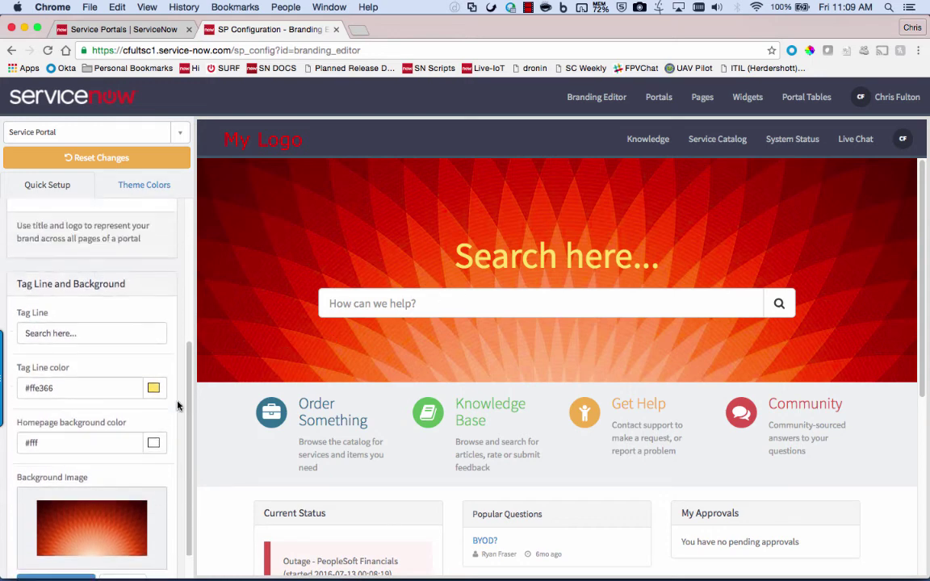
{"action": "left_click", "coordinate": [138, 187]}
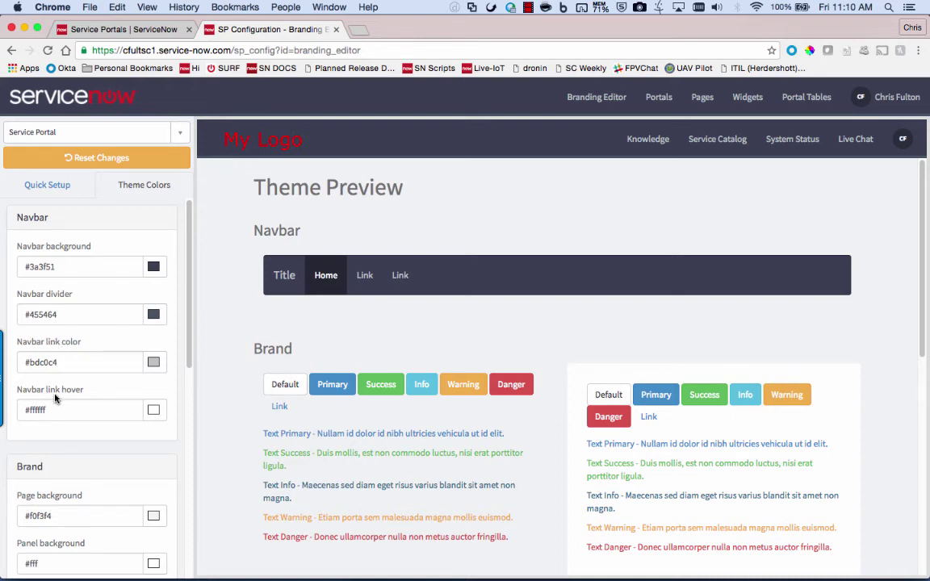
{"action": "left_click", "coordinate": [156, 272]}
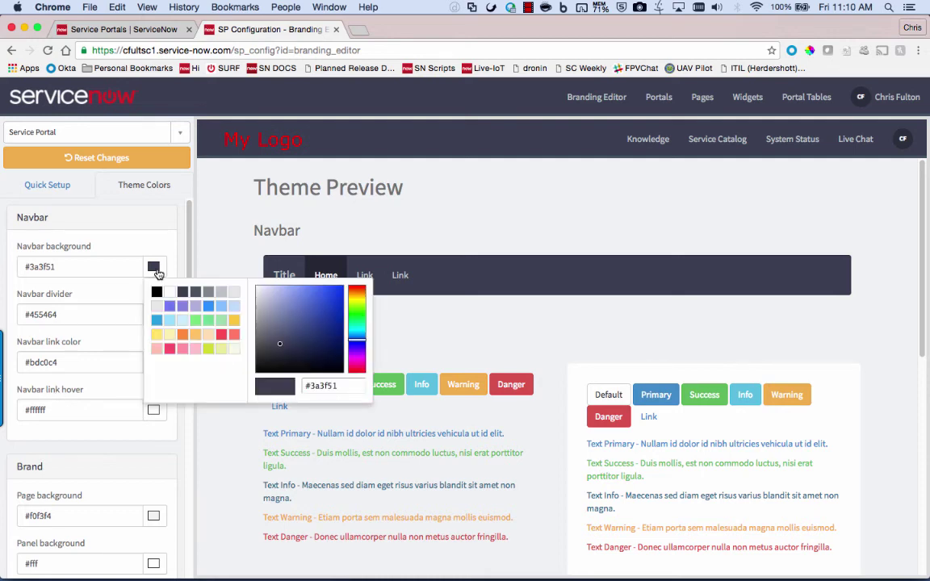
{"action": "left_click", "coordinate": [158, 336]}
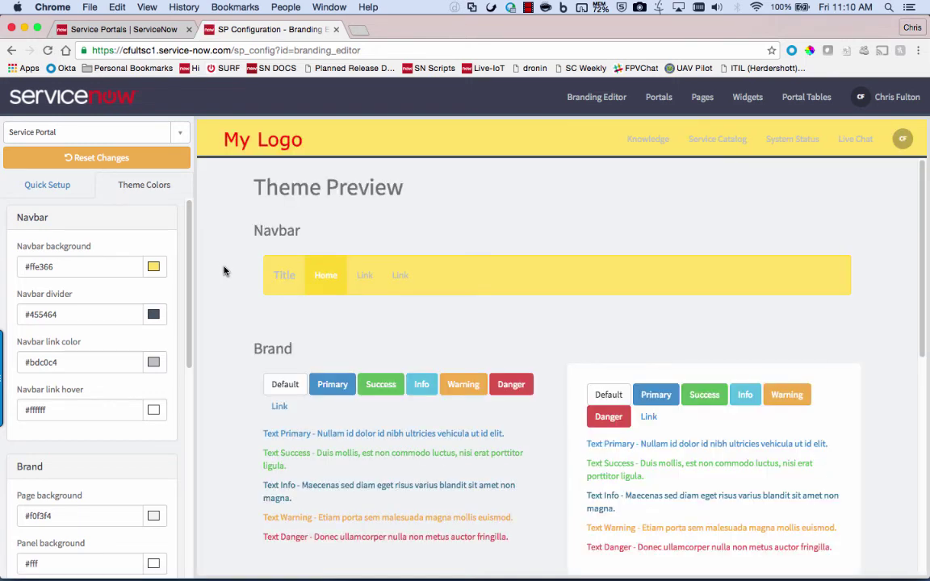
{"action": "left_click", "coordinate": [152, 315]}
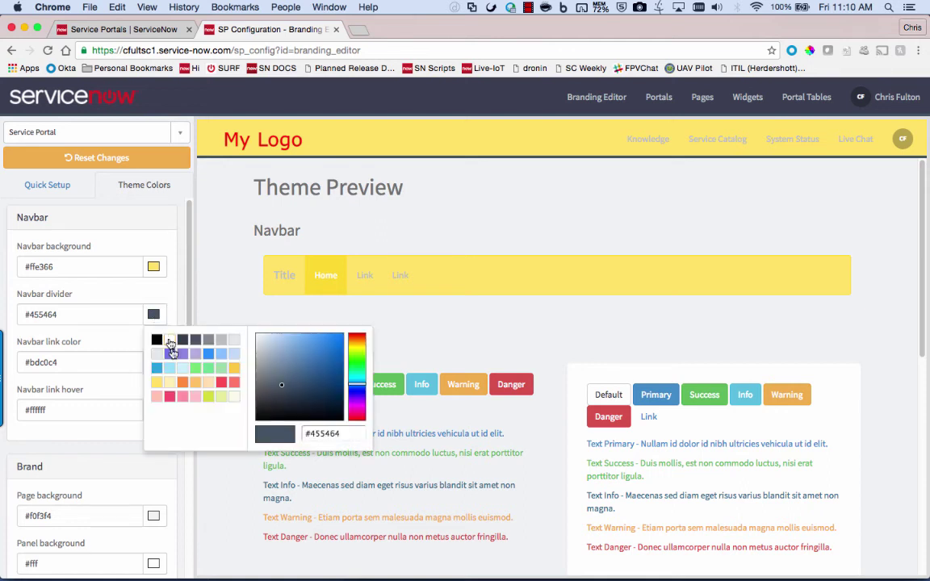
{"action": "left_click", "coordinate": [169, 396]}
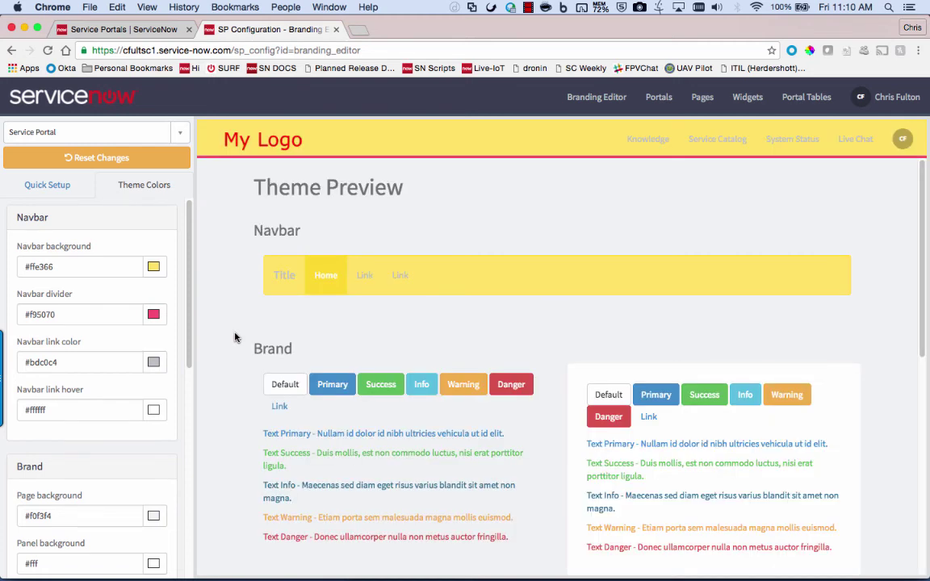
Set the navbar link color to black #000000 and the navbar link hover color to #f95070
{"action": "left_click", "coordinate": [155, 362]}
{"action": "left_click", "coordinate": [157, 388]}
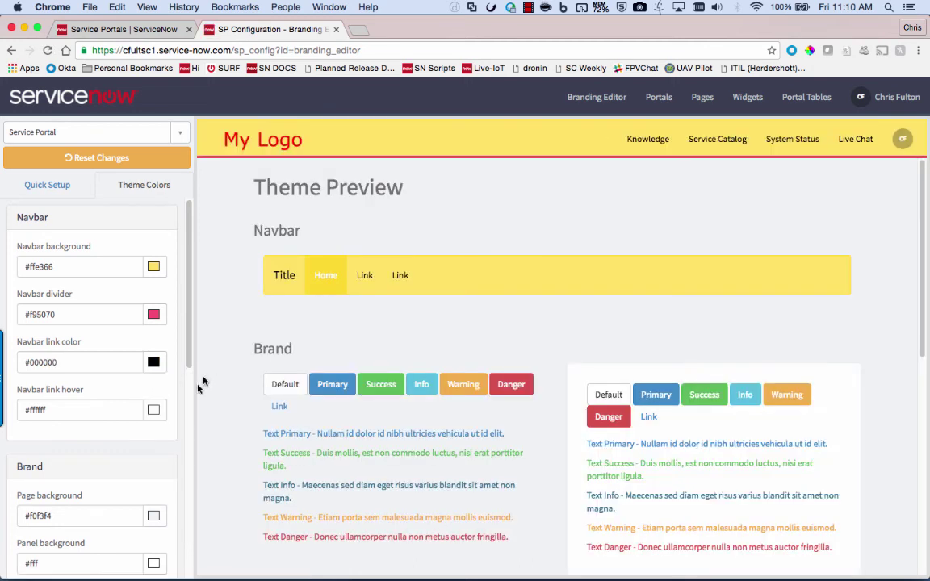
{"action": "left_click", "coordinate": [157, 411]}
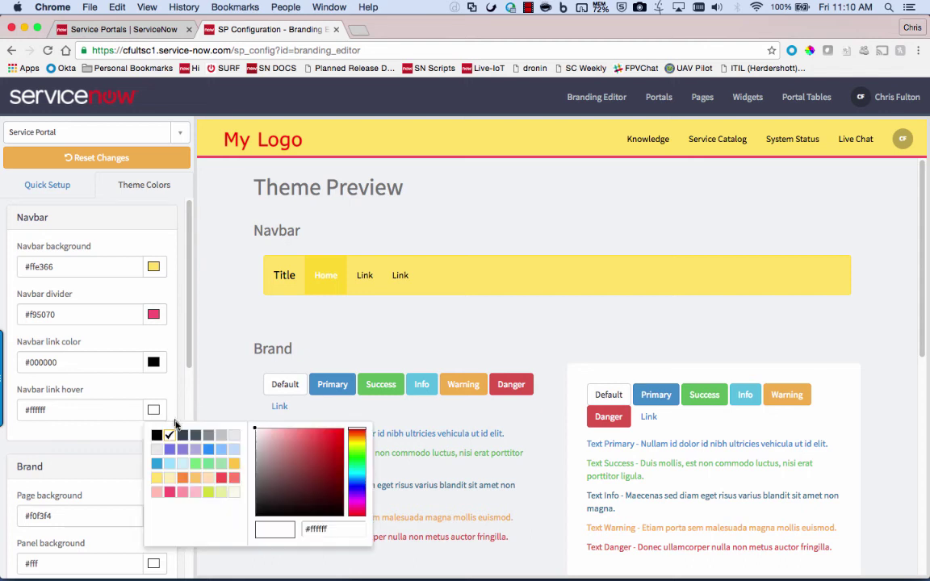
{"action": "left_click", "coordinate": [172, 495]}
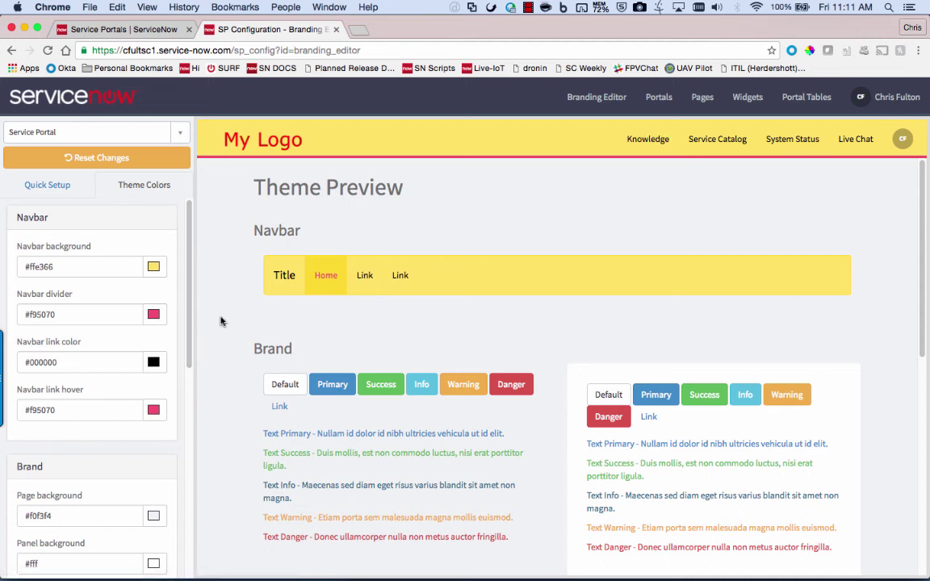
Review the theme preview and the remaining Brand and Text color settings
{"action": "scroll", "coordinate": [222, 321], "scroll_direction": "down", "scroll_amount": 5}
{"action": "scroll", "coordinate": [184, 324], "scroll_direction": "down", "scroll_amount": 4}
{"action": "scroll", "coordinate": [185, 324], "scroll_direction": "down", "scroll_amount": 5}
{"action": "scroll", "coordinate": [184, 323], "scroll_direction": "up", "scroll_amount": 4}
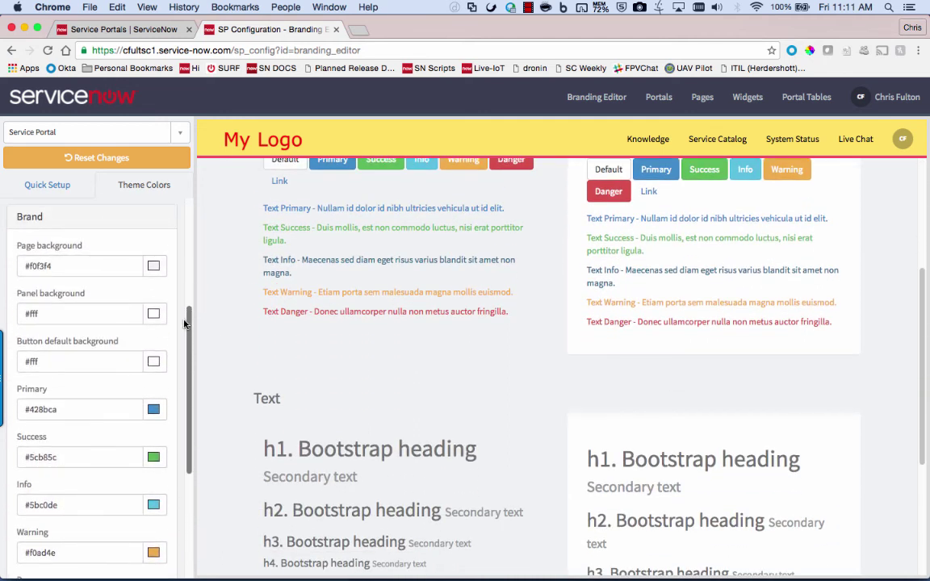
{"action": "scroll", "coordinate": [206, 279], "scroll_direction": "up", "scroll_amount": 3}
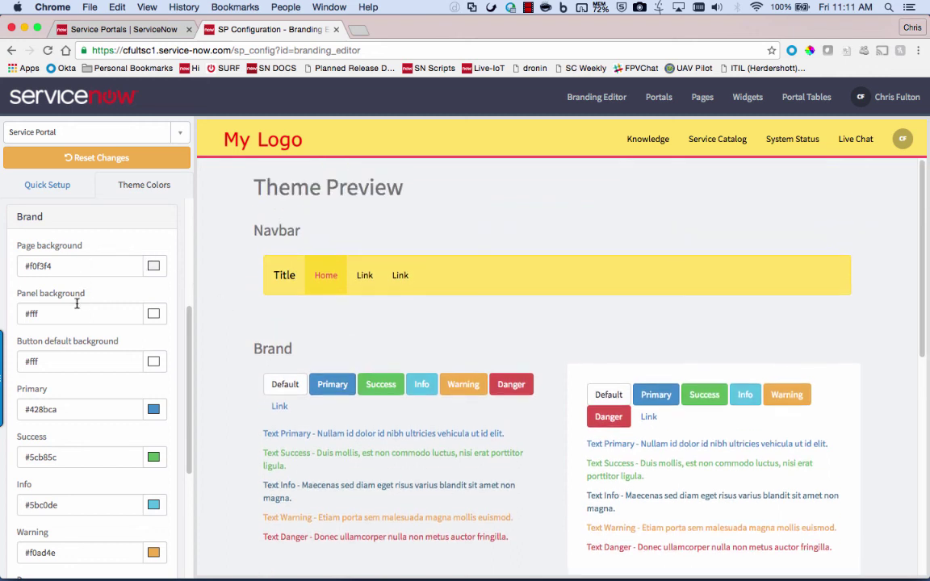
{"action": "scroll", "coordinate": [77, 303], "scroll_direction": "down", "scroll_amount": 4}
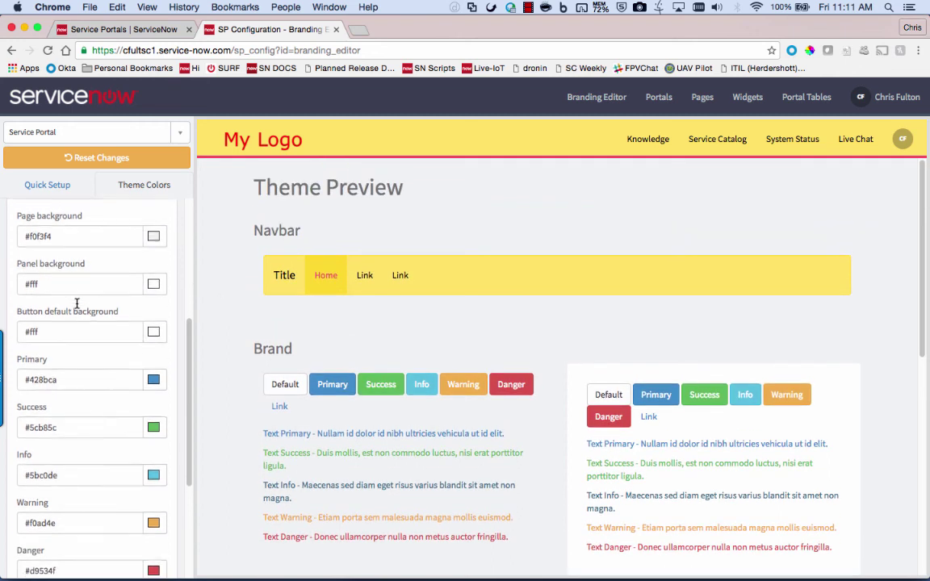
{"action": "scroll", "coordinate": [77, 304], "scroll_direction": "down", "scroll_amount": 3}
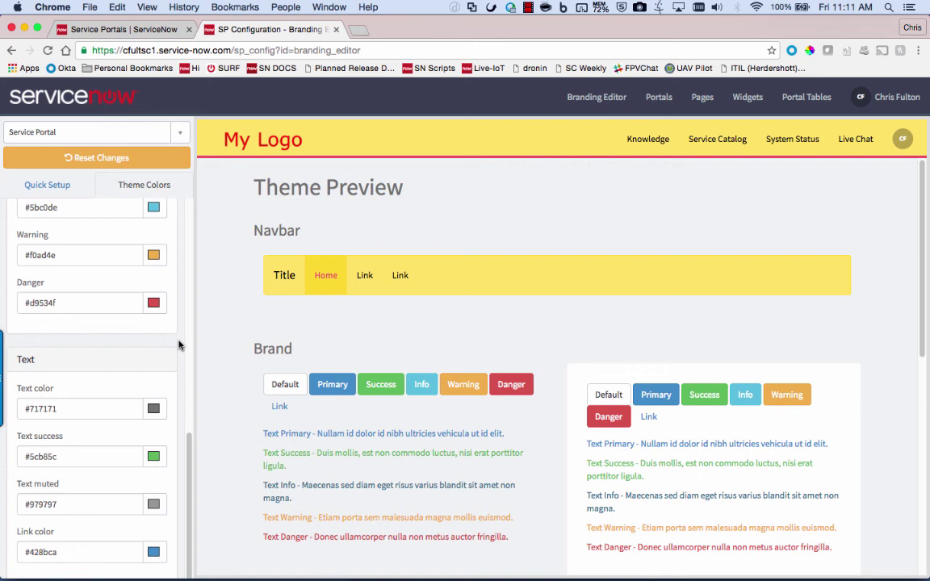
{"action": "scroll", "coordinate": [179, 346], "scroll_direction": "up", "scroll_amount": 10}
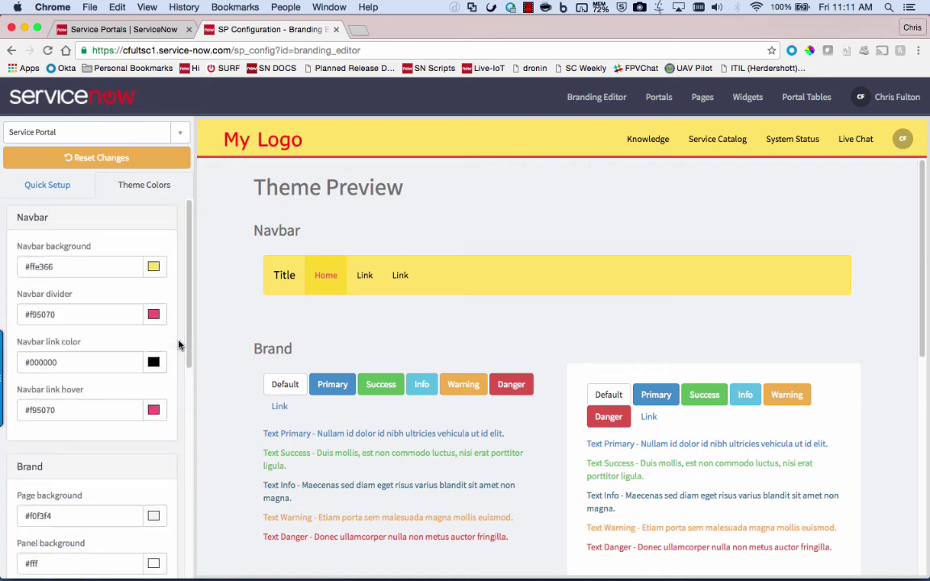
{"action": "left_click", "coordinate": [77, 187]}
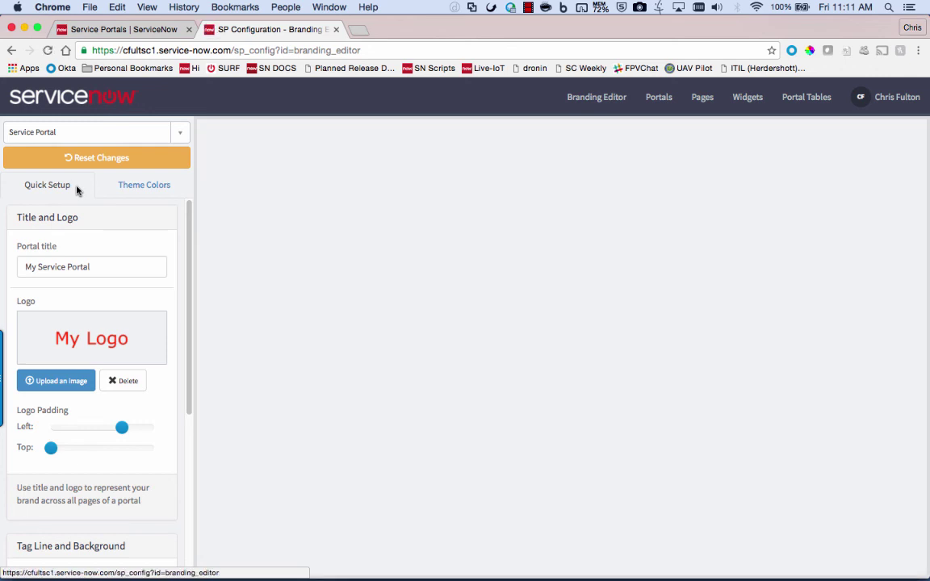
{"action": "left_click", "coordinate": [246, 51]}
{"action": "left_click", "coordinate": [246, 51]}
{"action": "key", "text": "BackSpace"}
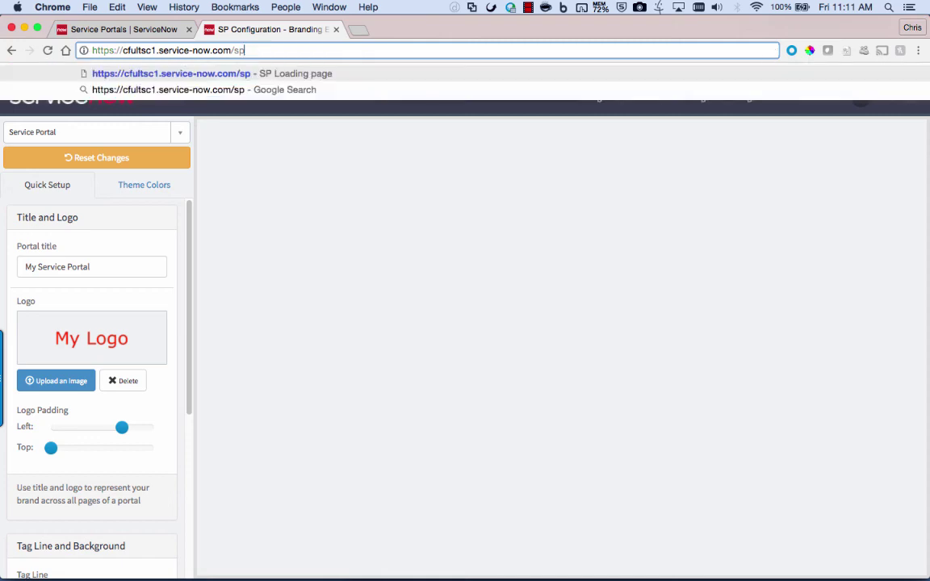
{"action": "key", "text": "Return"}
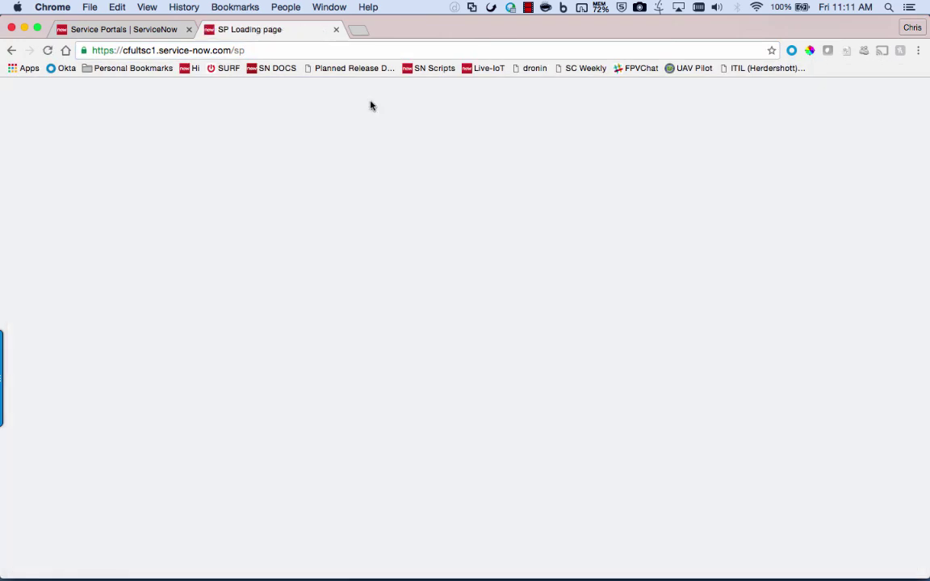